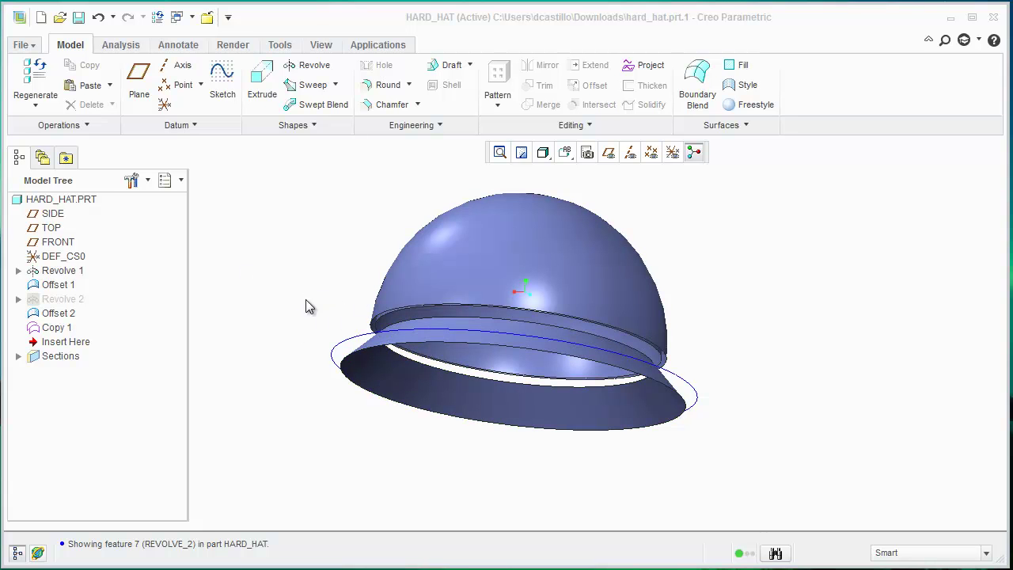
Orbit the hat to a side view and briefly show, then re-hide, the Revolve 2 feature
left_click(308, 271)
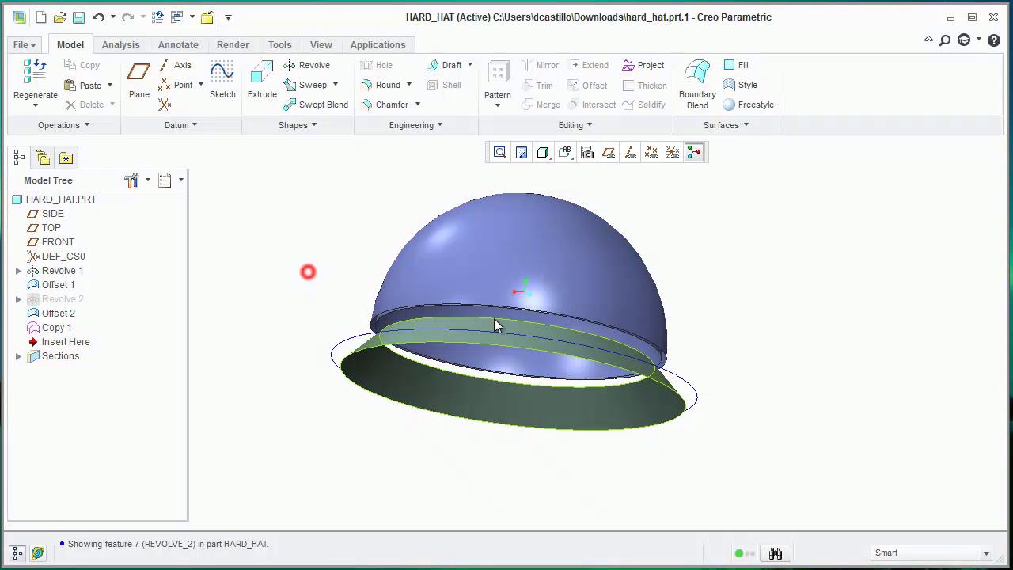
scroll(498, 317, "up", 2)
mouse_move(502, 315)
middle_mouse_down()
mouse_move(521, 352)
mouse_move(565, 368)
mouse_move(553, 371)
middle_mouse_up()
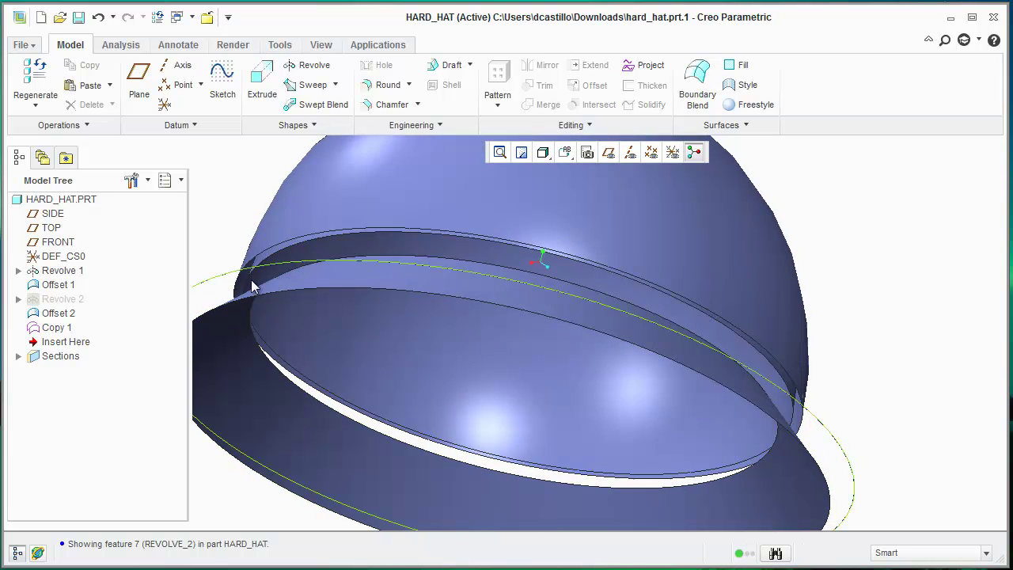
mouse_move(262, 279)
middle_mouse_down()
mouse_move(615, 334)
mouse_move(436, 276)
mouse_move(436, 291)
mouse_move(434, 277)
middle_mouse_up()
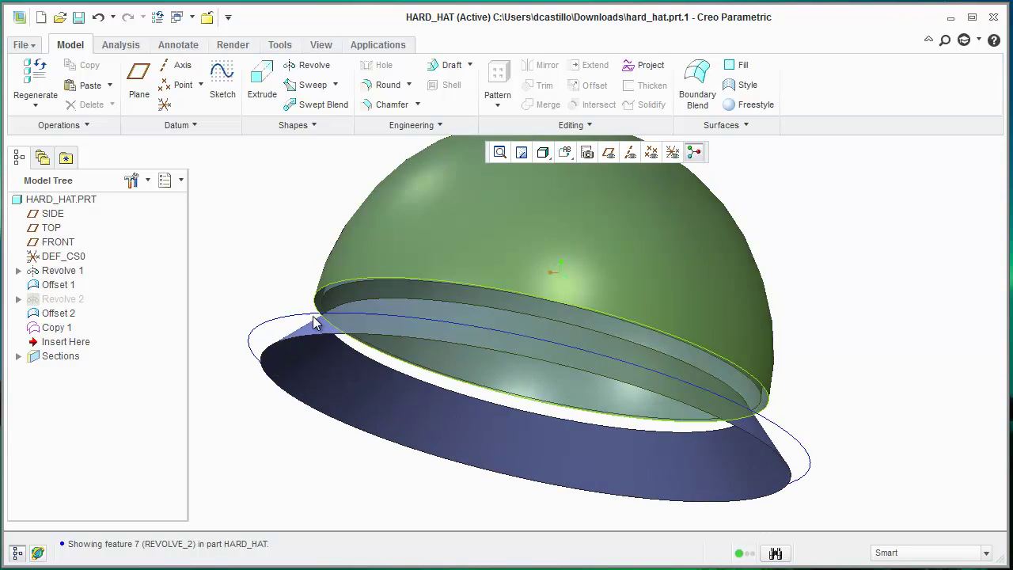
right_click(70, 302)
left_click(108, 532)
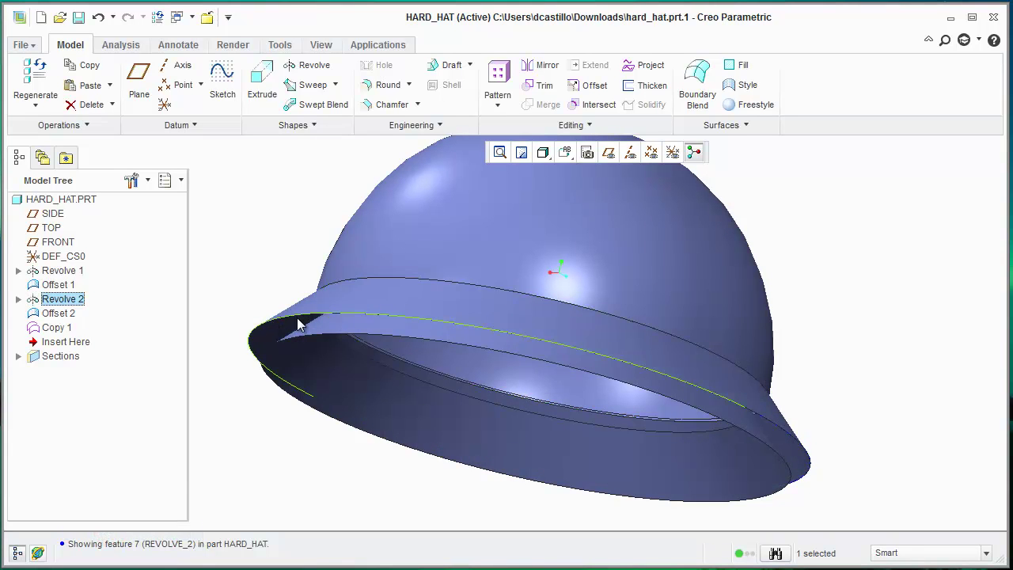
right_click(69, 301)
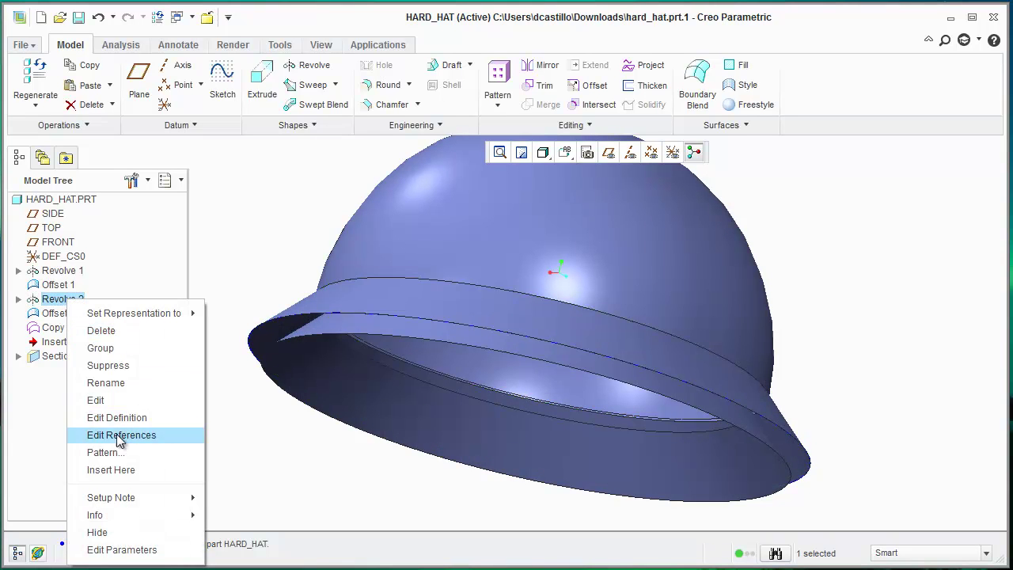
left_click(115, 530)
Orbit and zoom around the hat to inspect the gap between the shell and brim
mouse_move(261, 443)
middle_mouse_down()
mouse_move(272, 450)
mouse_move(272, 440)
middle_mouse_up()
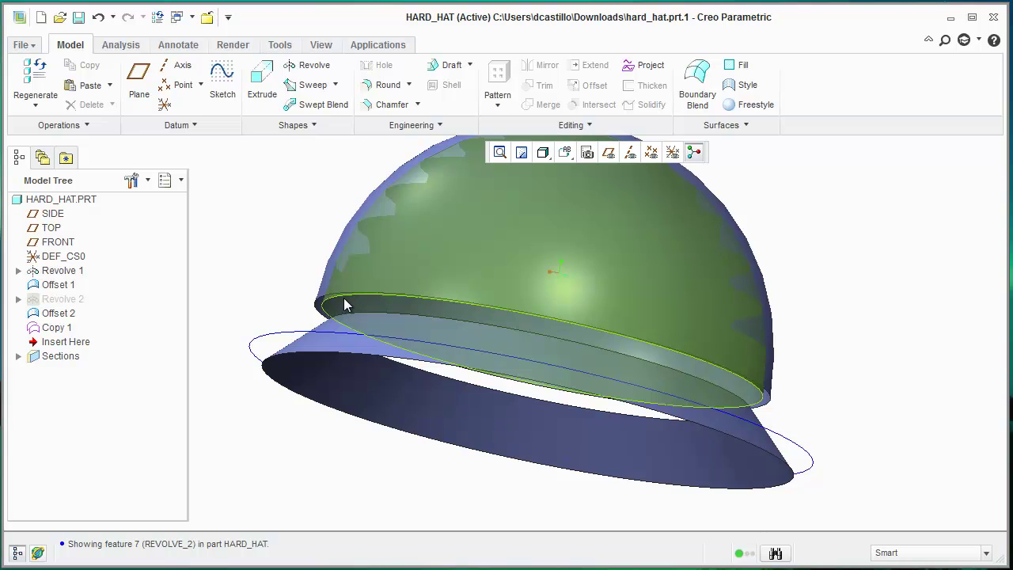
middle_click_drag(310, 463, 312, 372)
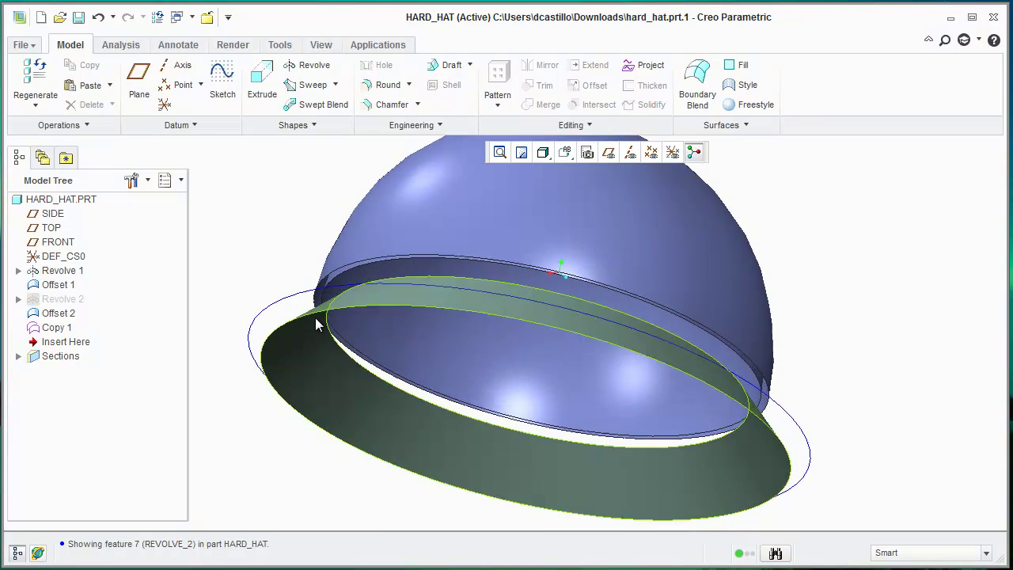
scroll(317, 299, "up", 5)
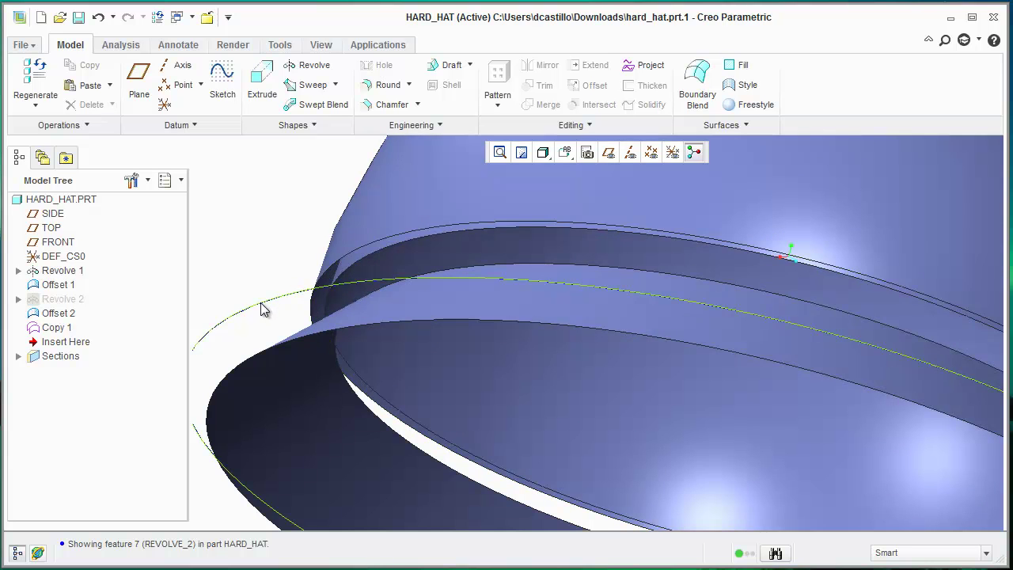
scroll(366, 309, "down", 5)
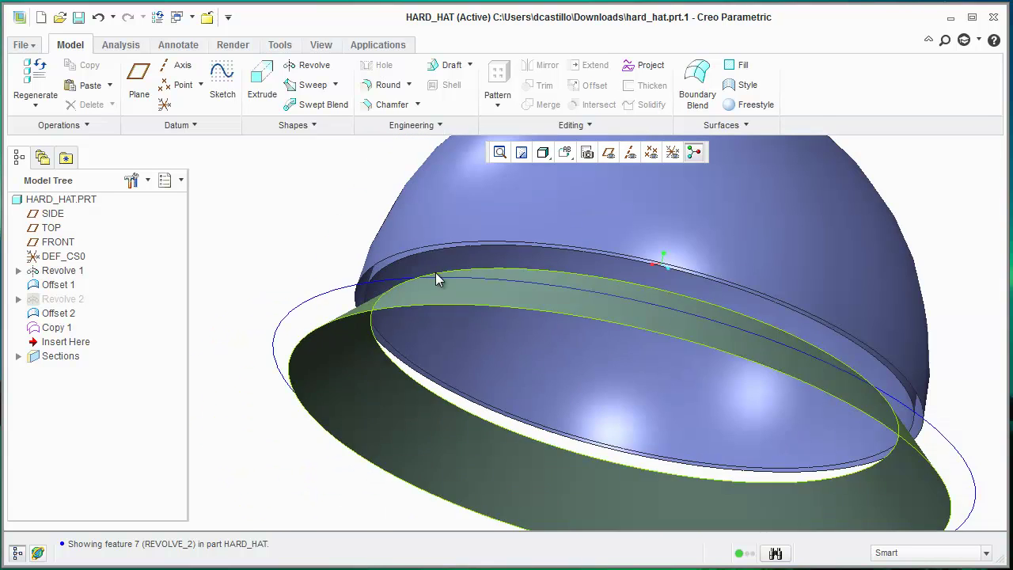
middle_click_drag(437, 280, 442, 294)
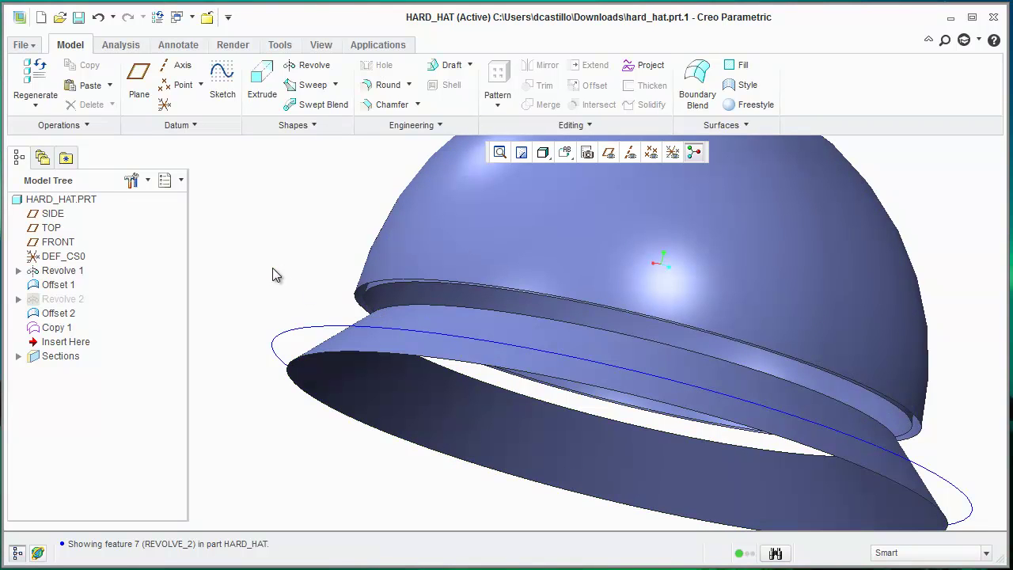
scroll(353, 276, "up", 3)
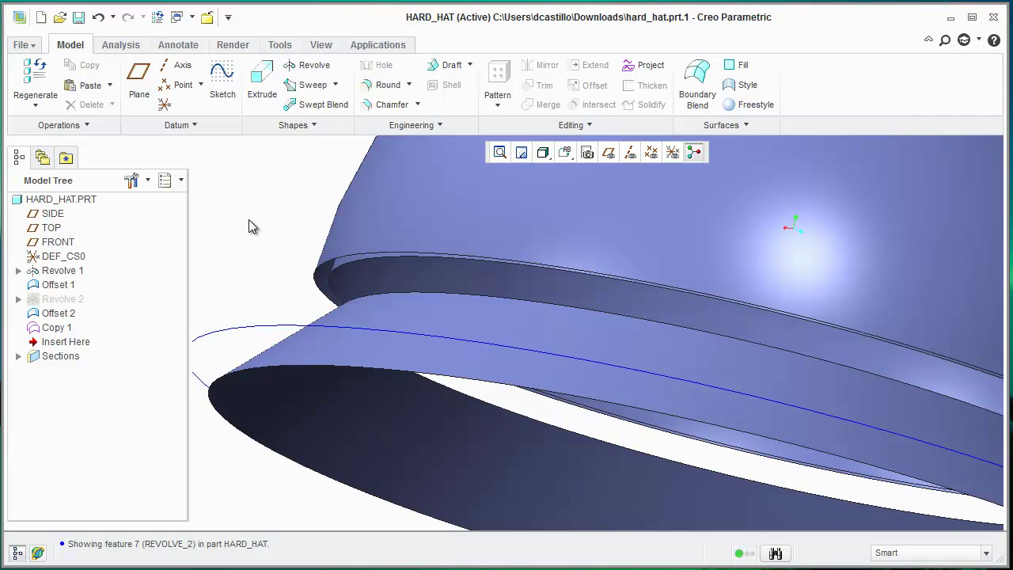
middle_click_drag(251, 221, 307, 233)
Create Boundary Blend 1 from the closed brim edge chain and the ellipse curve
left_click(361, 333)
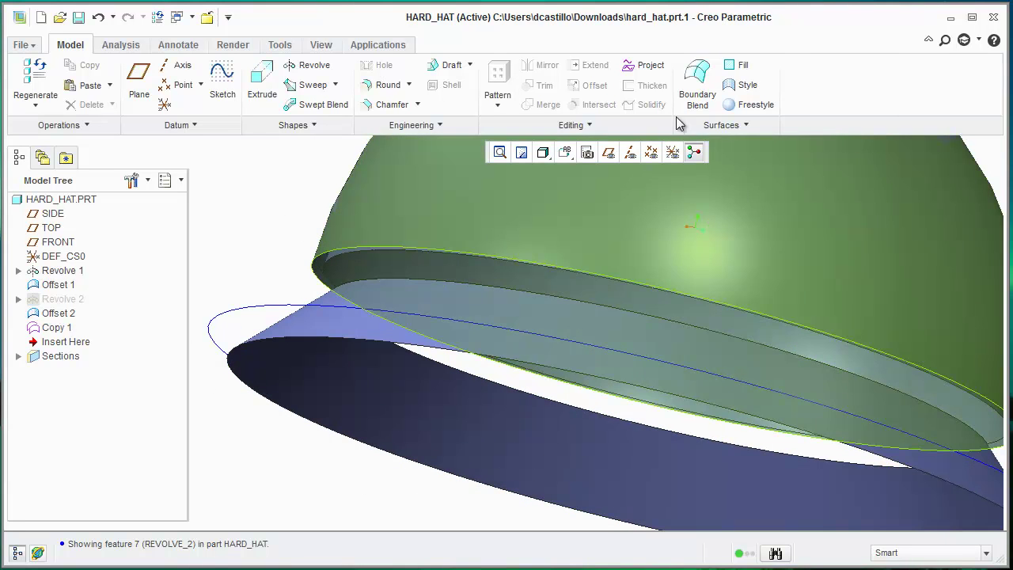
left_click(704, 62)
middle_click_drag(245, 293, 305, 296)
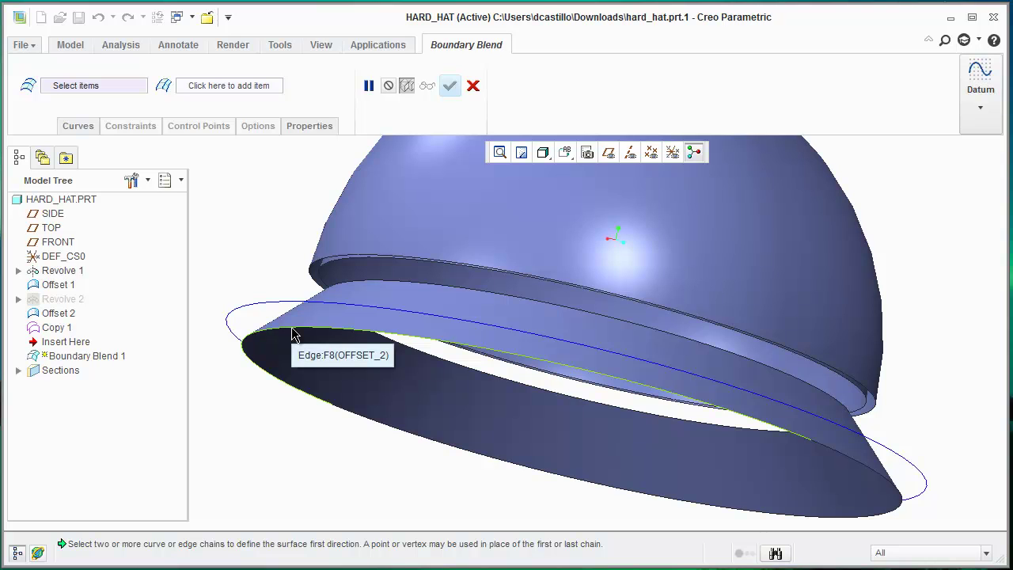
left_click(293, 335)
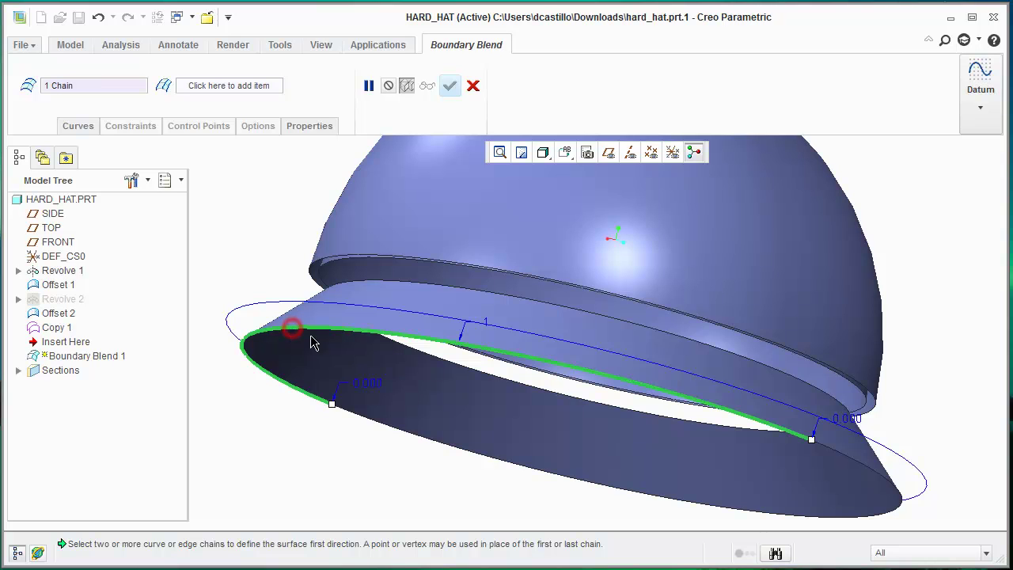
left_click(853, 467)
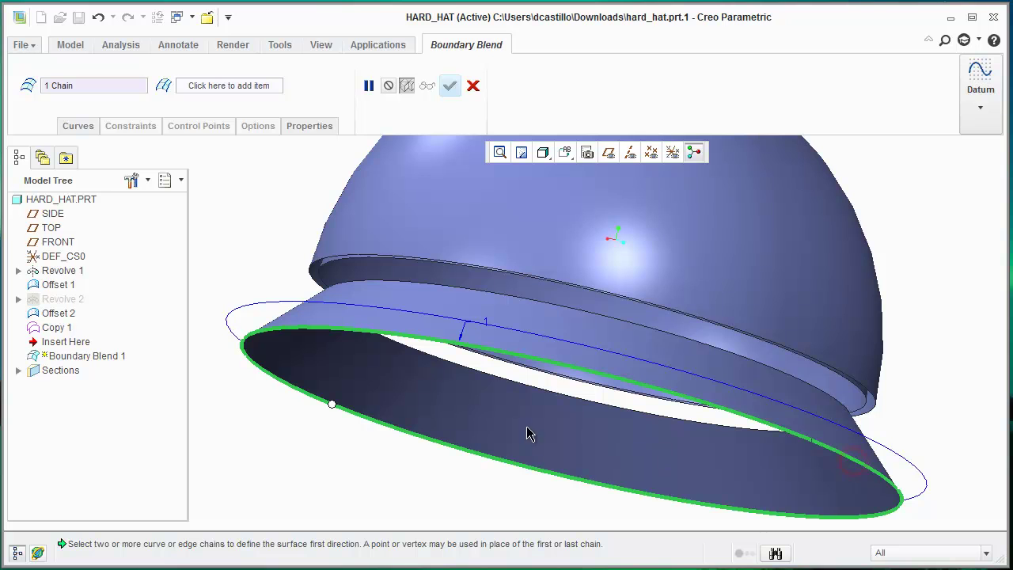
left_click(273, 308)
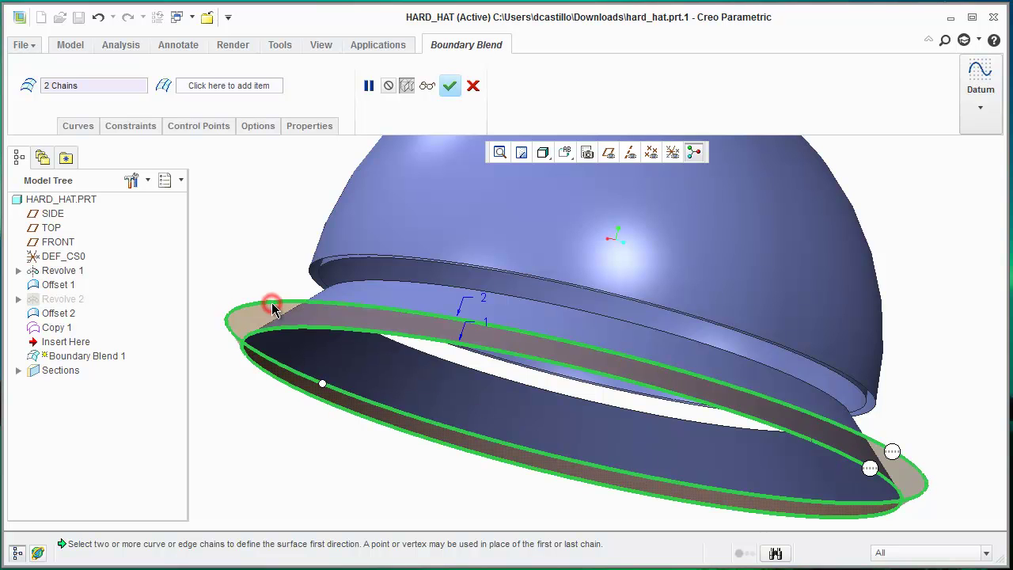
middle_click_drag(423, 378, 475, 176)
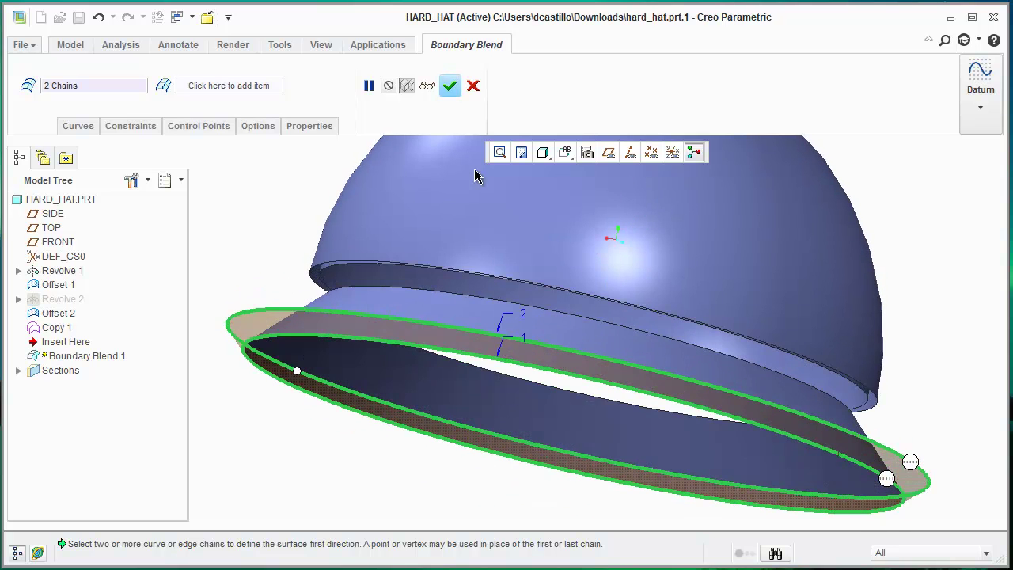
left_click(450, 87)
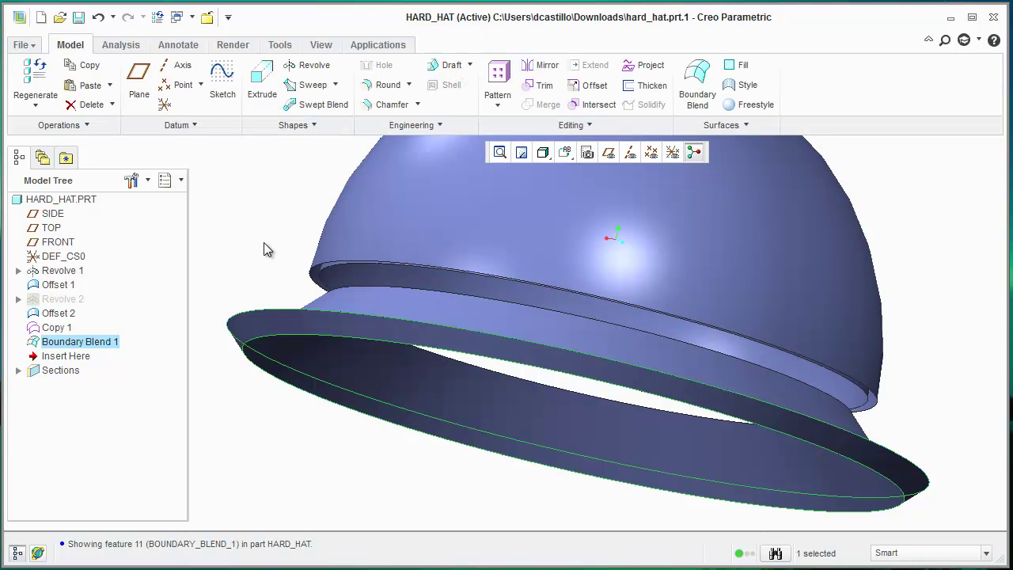
Create Boundary Blend 2 joining the shell's closed rim loop to the outer brim edge
left_click(696, 79)
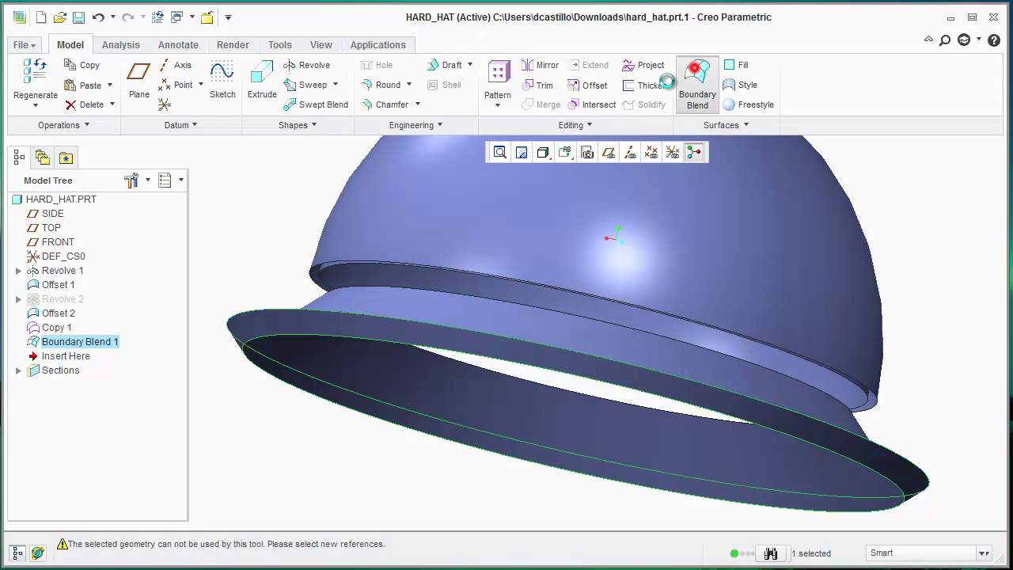
left_click(321, 271)
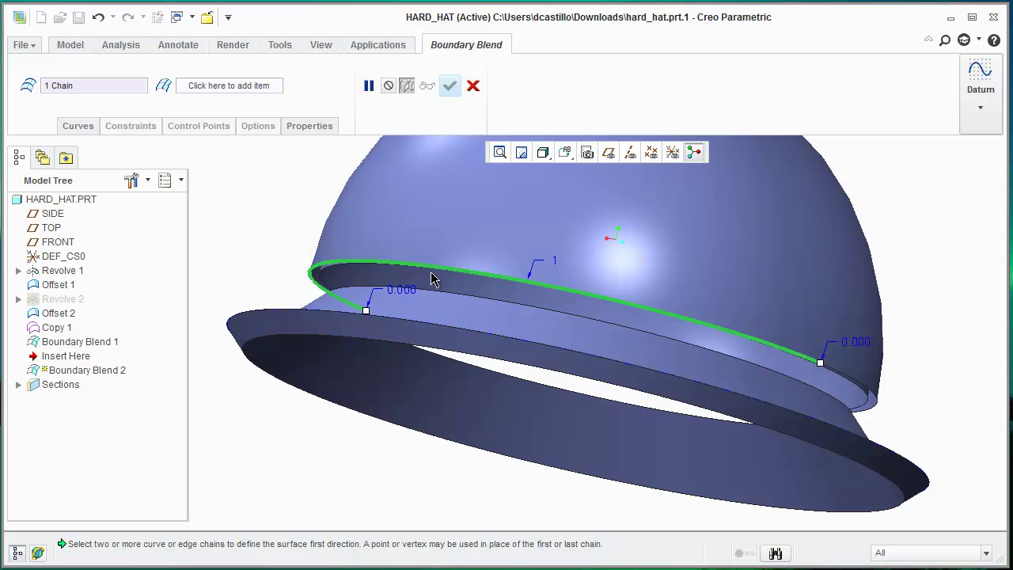
left_click(856, 384, "shift")
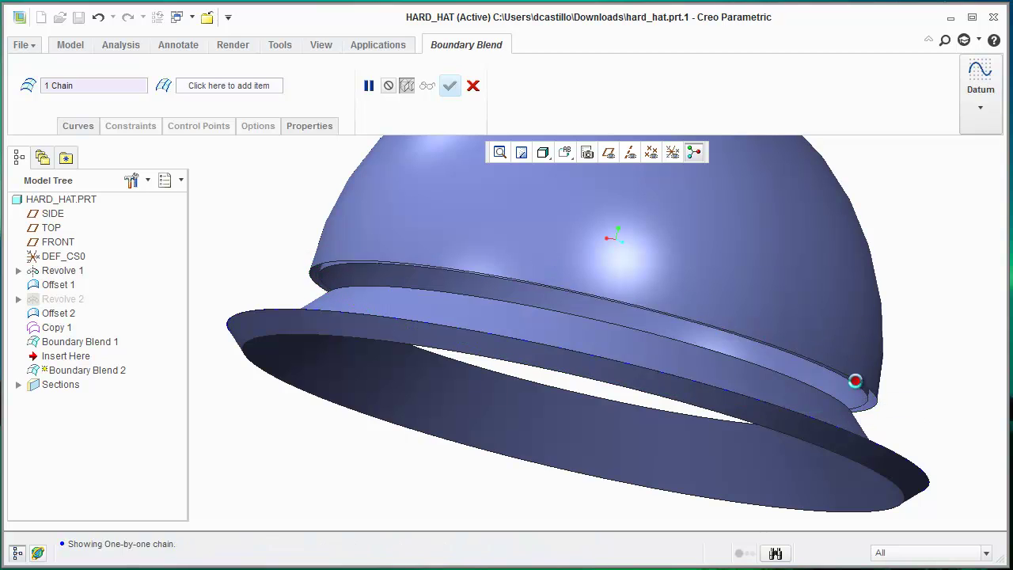
left_click(265, 315, "ctrl")
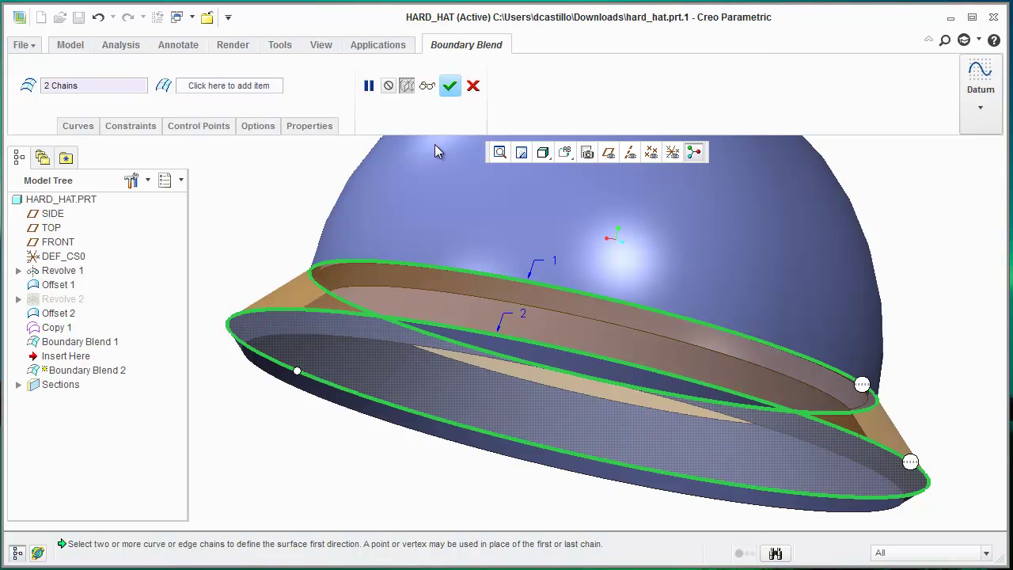
left_click(449, 85)
middle_click_drag(412, 265, 406, 296)
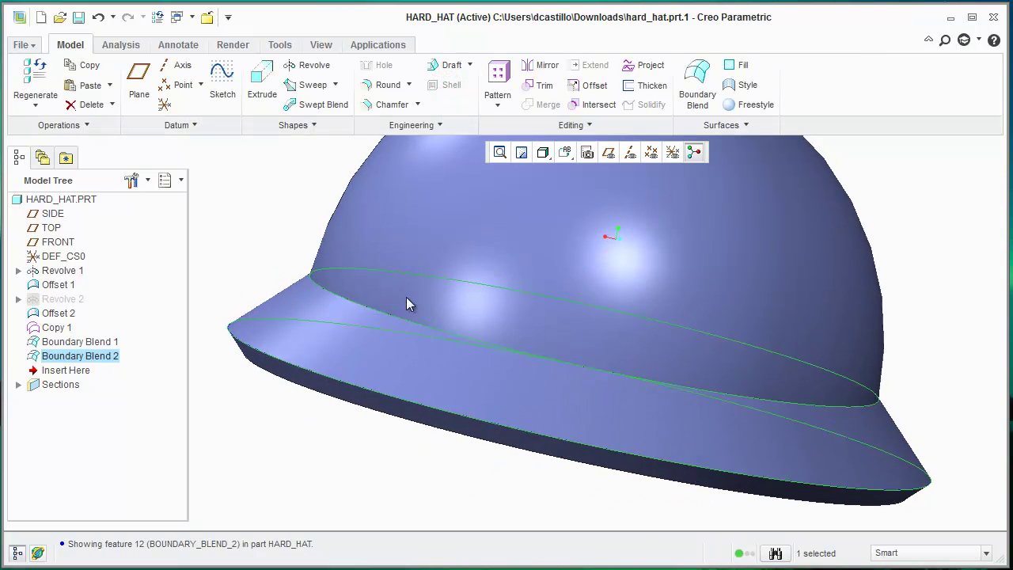
mouse_move(364, 376)
middle_mouse_down()
mouse_move(355, 357)
mouse_move(328, 351)
mouse_move(353, 372)
mouse_move(391, 343)
mouse_move(300, 448)
mouse_move(372, 332)
mouse_move(431, 342)
mouse_move(269, 245)
middle_mouse_up()
Clear the selection and move Insert Here above Boundary Blend 1 in the Model Tree
left_click(298, 442)
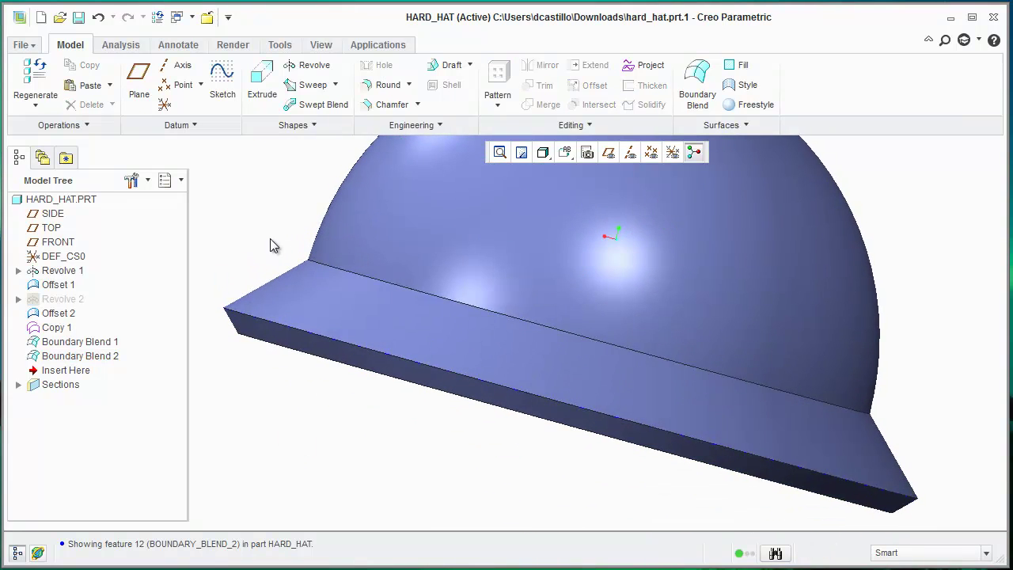
scroll(414, 417, "down", 2)
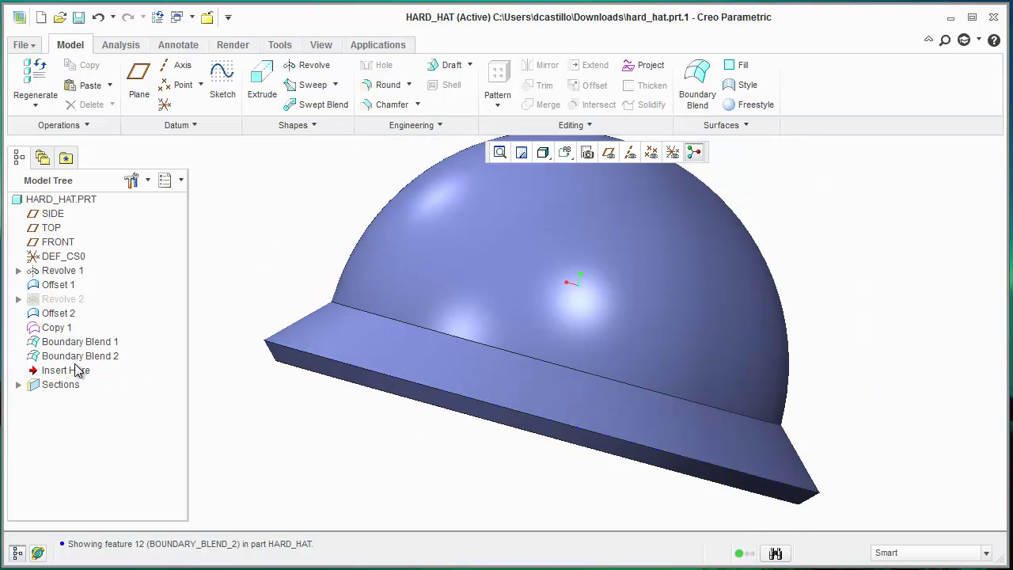
left_click_drag(76, 377, 76, 335)
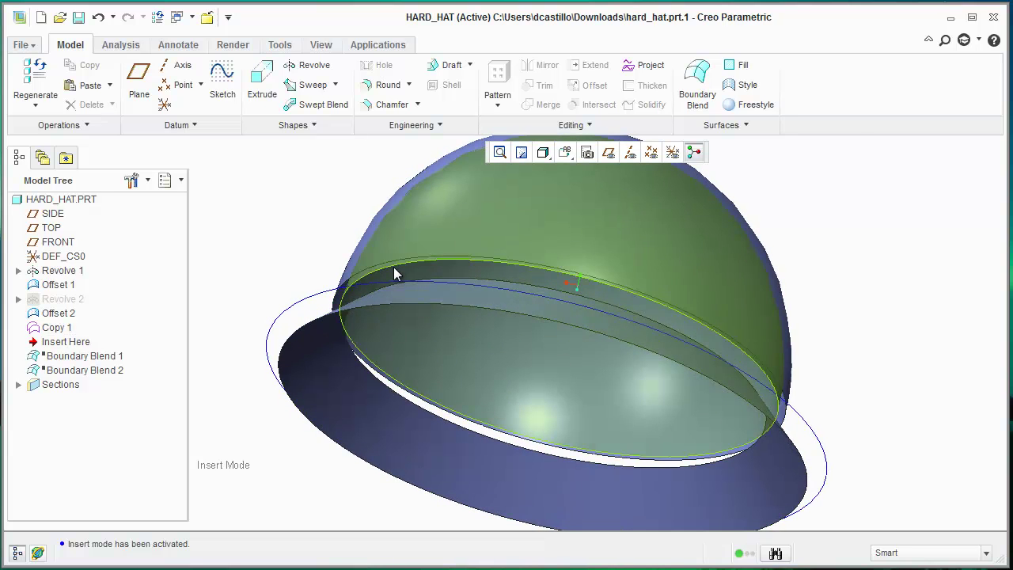
Extend the Offset 1 surface's lower edge by 29.000 toward the brim, creating Extend 1
left_click(392, 267)
middle_click_drag(445, 309, 356, 256)
scroll(398, 362, "up", 5)
scroll(399, 356, "down", 5)
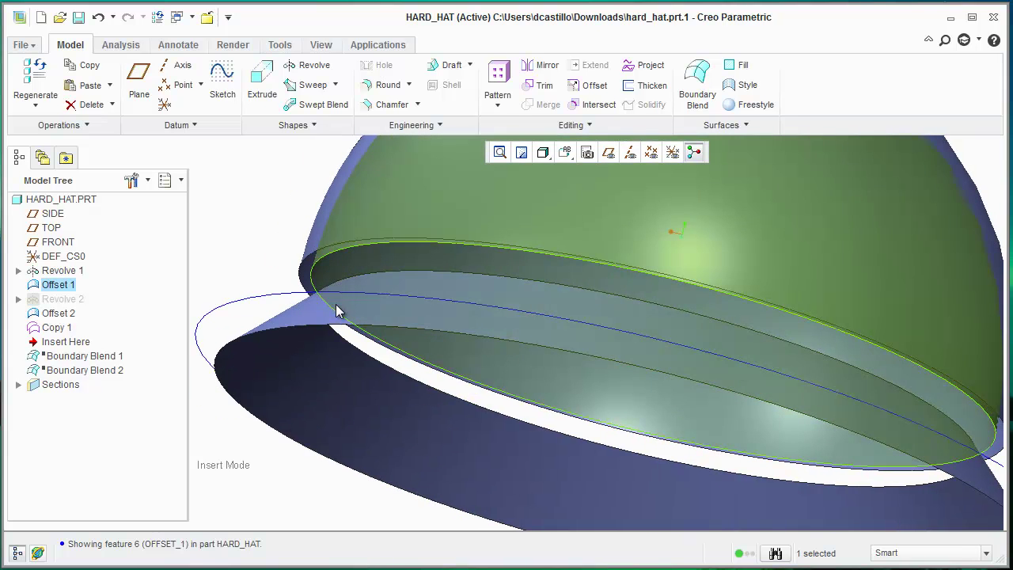
left_click(264, 234)
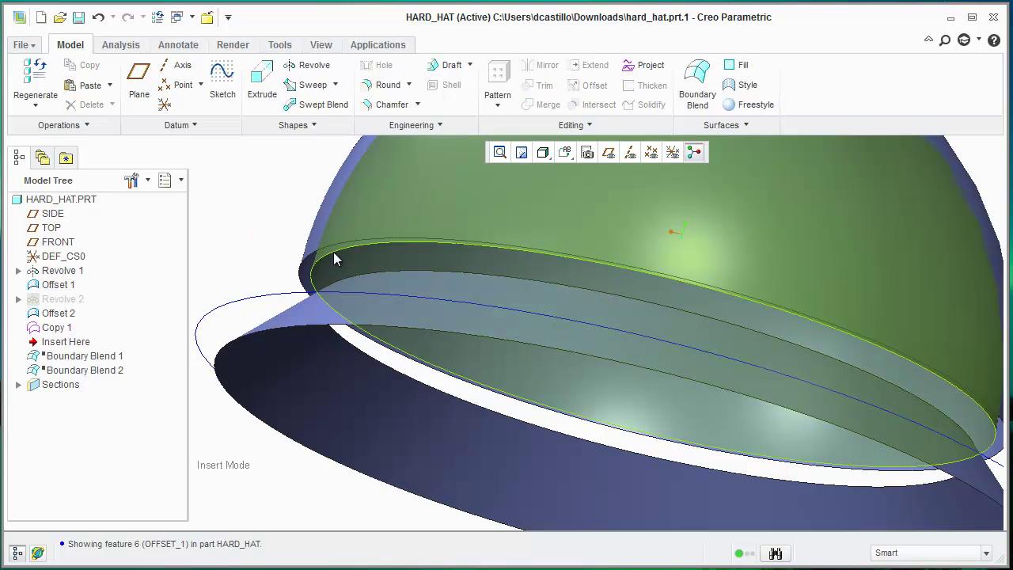
left_click(334, 253)
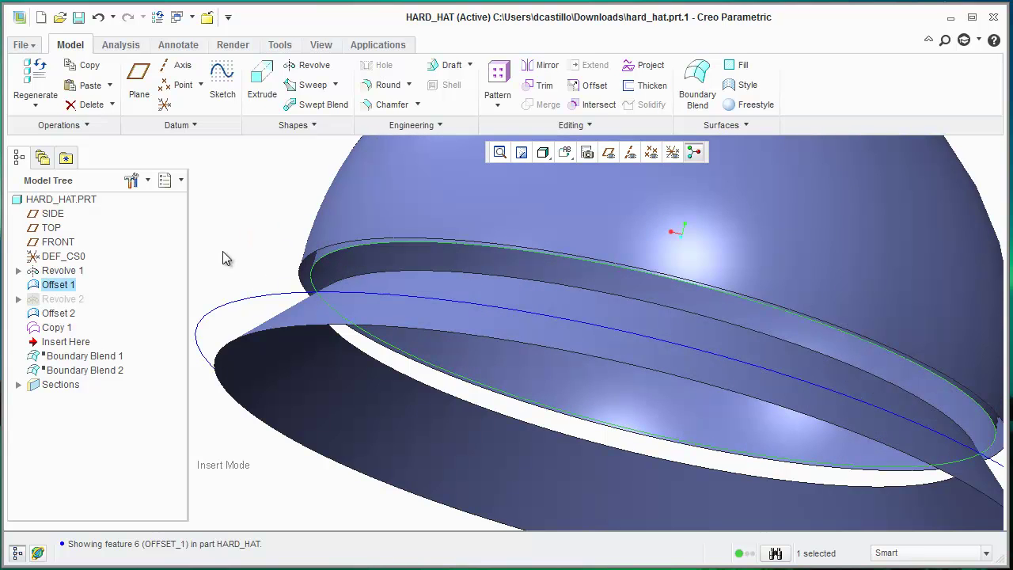
left_click(357, 254)
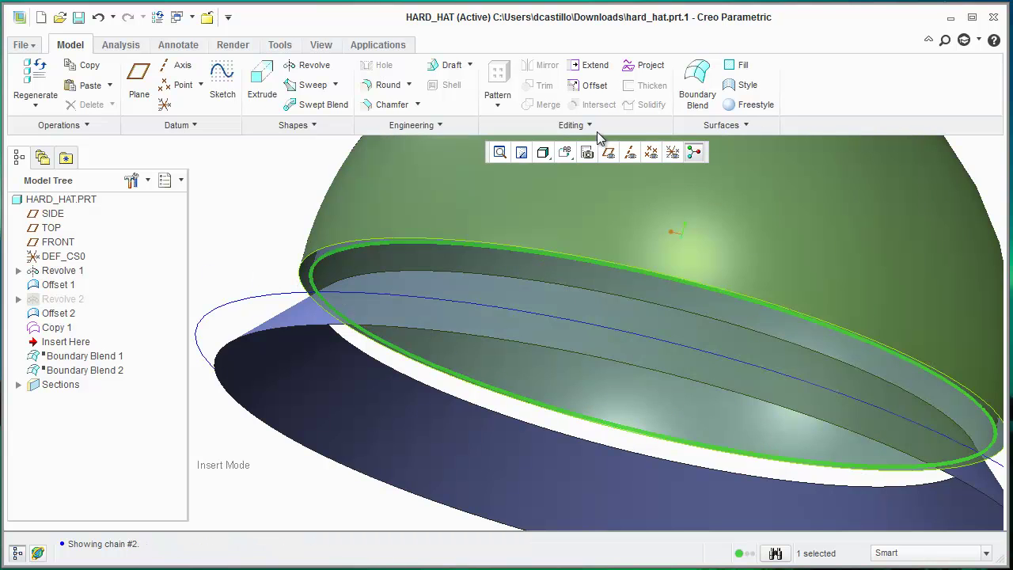
left_click(592, 65)
mouse_move(492, 297)
middle_mouse_down()
mouse_move(450, 312)
mouse_move(432, 416)
mouse_move(434, 391)
middle_mouse_up()
left_click(410, 85)
left_click(260, 230)
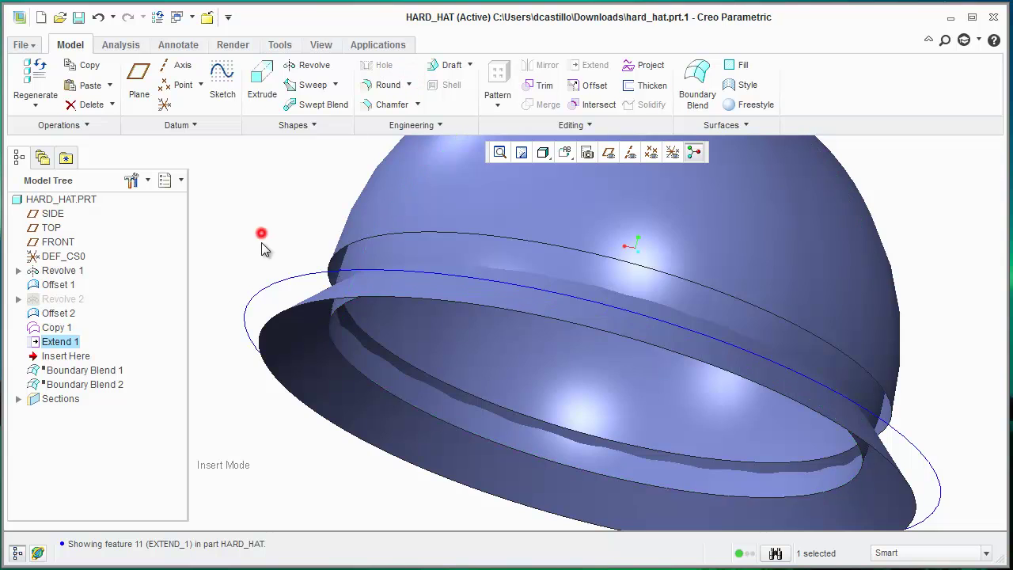
middle_click_drag(380, 365, 351, 298)
Merge the Offset 1 quilt with the dome quilt, flipping which side of the dome is kept
left_click(442, 244)
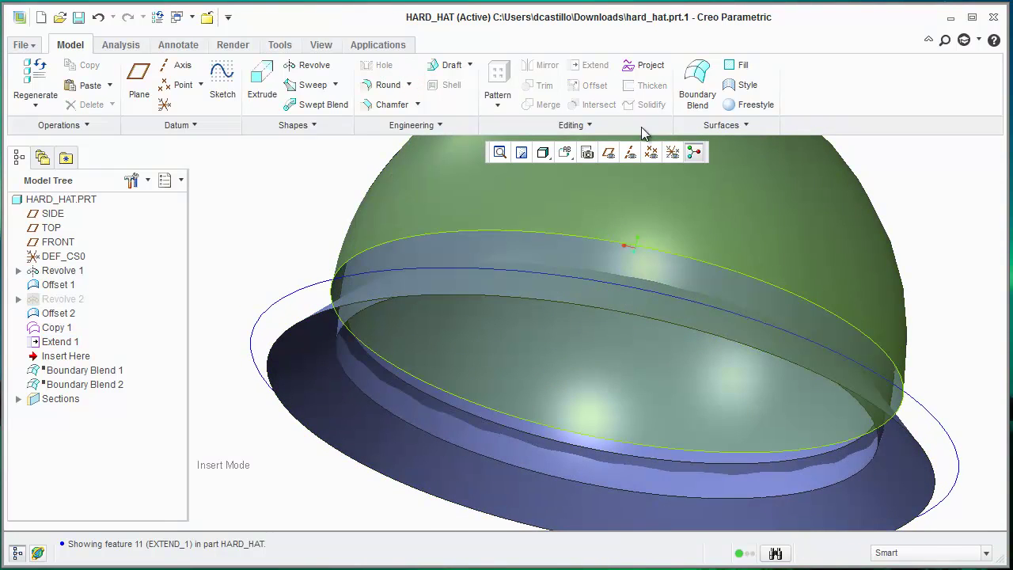
left_click(401, 259)
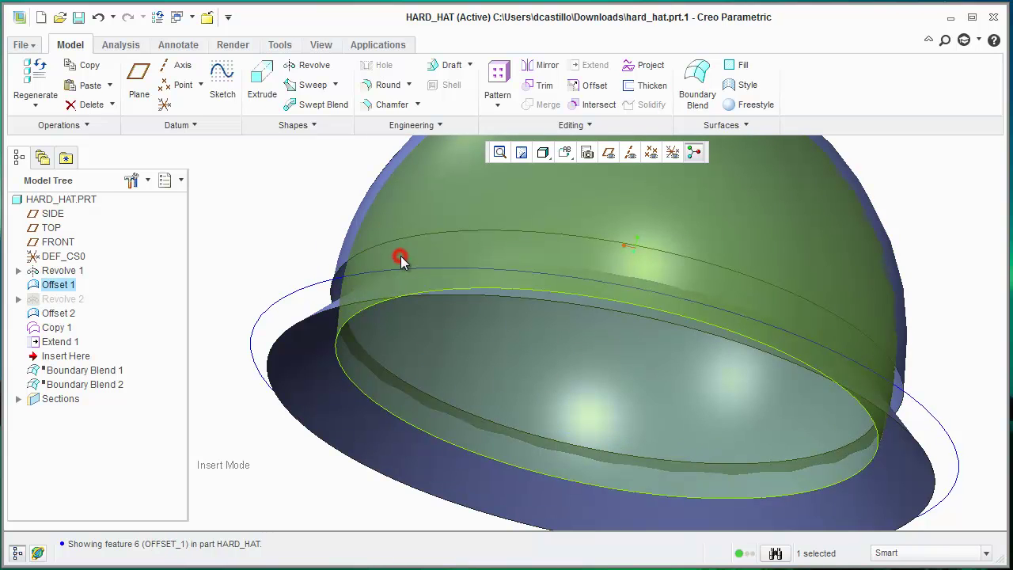
left_click(400, 255)
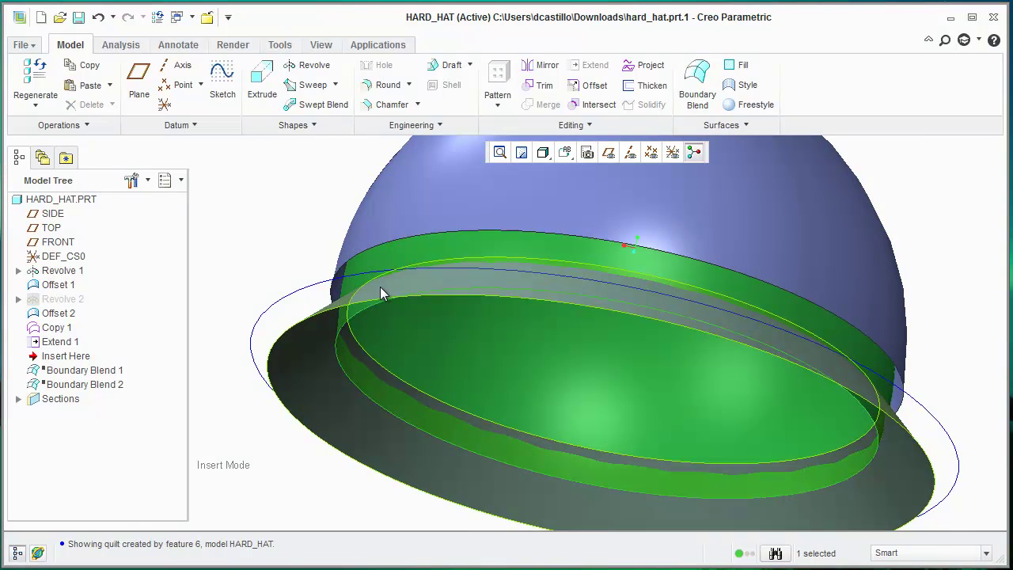
left_click(383, 285, "ctrl")
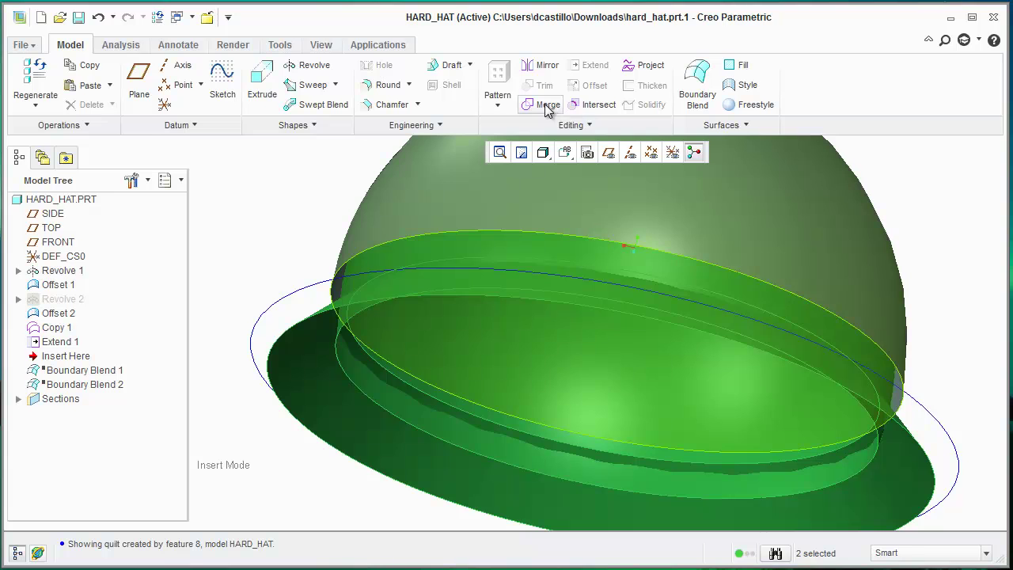
left_click(546, 107)
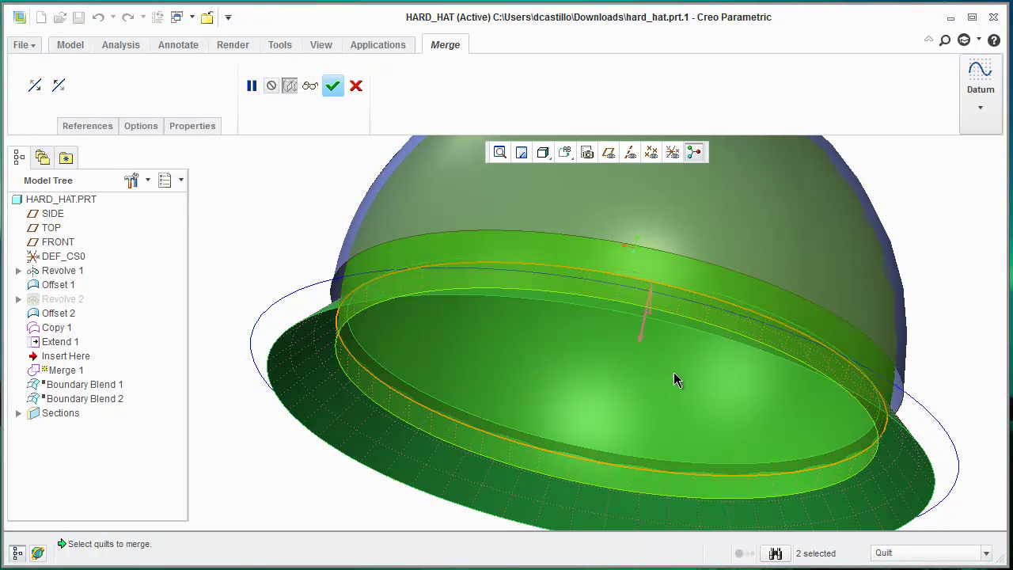
middle_click_drag(675, 380, 689, 384)
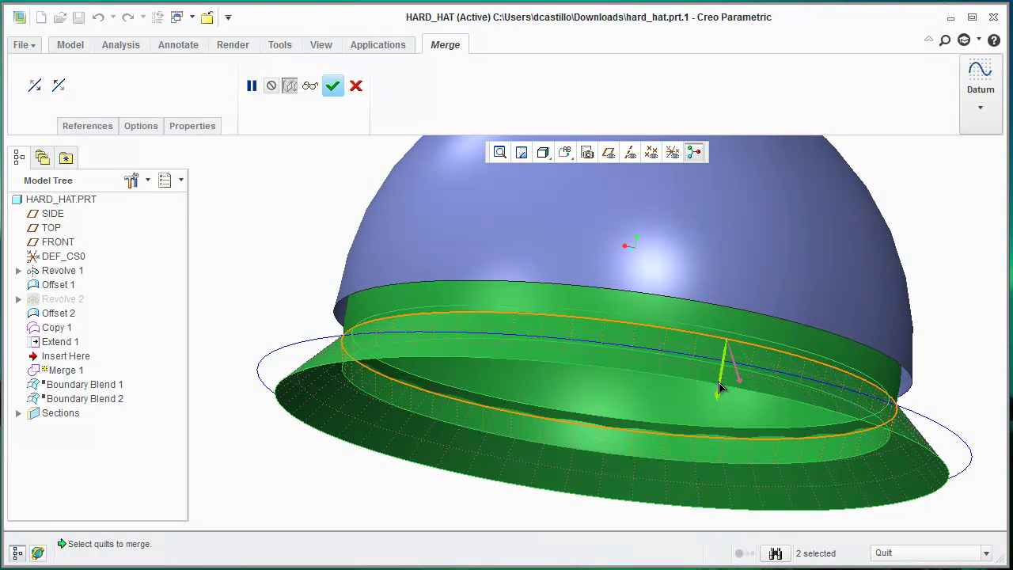
left_click(719, 386)
middle_click_drag(685, 402, 609, 384)
Confirm Merge 1, then regenerate all features through Boundary Blend 2
left_click(333, 87)
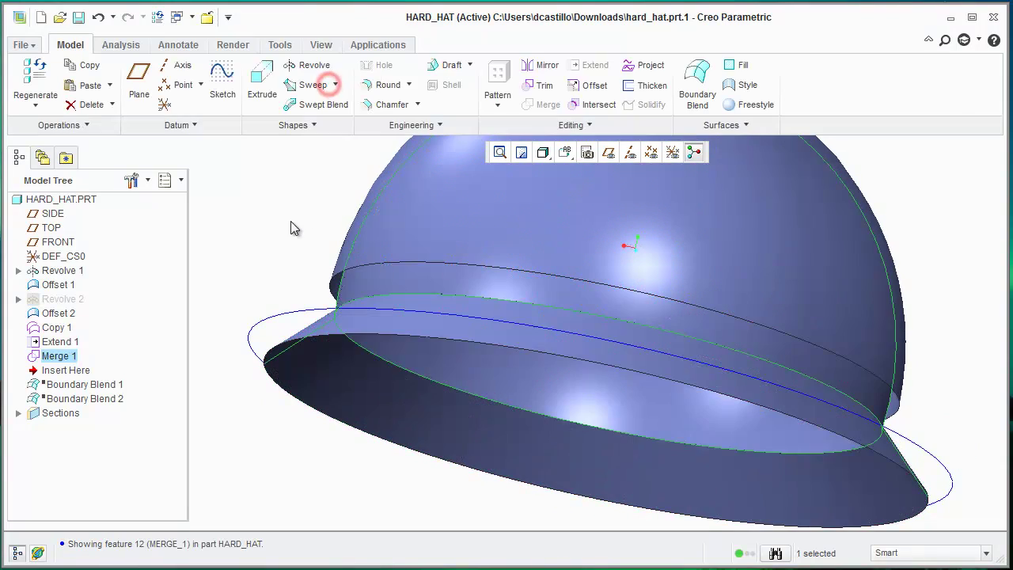
middle_click_drag(290, 225, 286, 247)
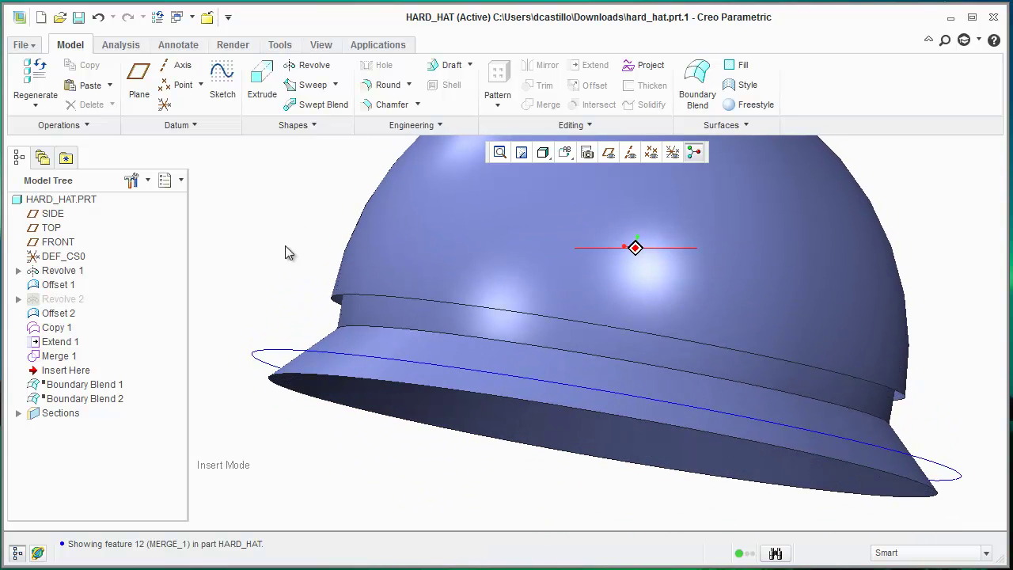
mouse_move(77, 377)
left_mouse_down()
mouse_move(74, 369)
mouse_move(76, 405)
left_mouse_up()
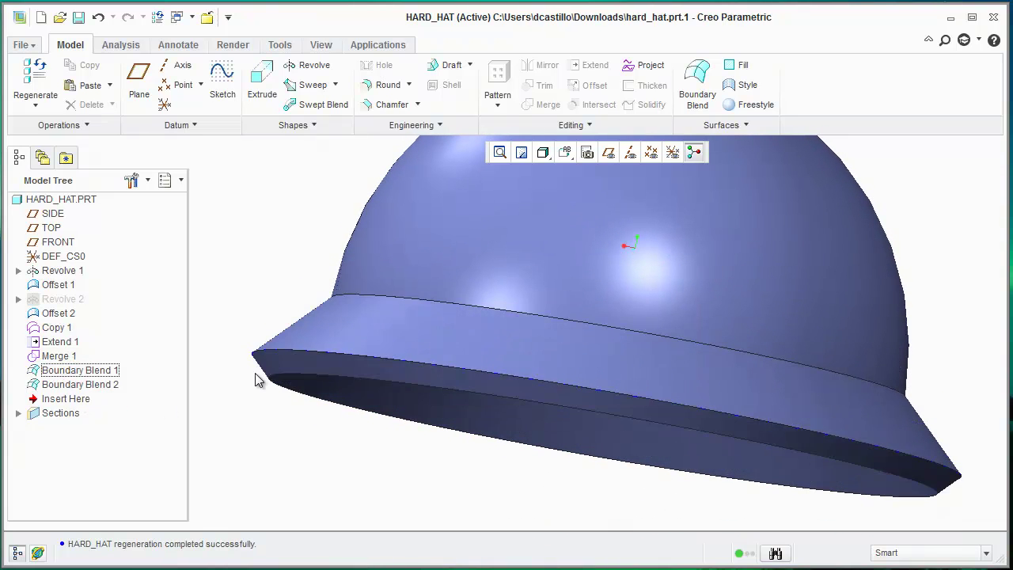
mouse_move(292, 430)
middle_mouse_down()
mouse_move(310, 434)
mouse_move(301, 408)
mouse_move(299, 427)
middle_mouse_up()
Roll the model back to just after Merge 1 in the Model Tree
left_click_drag(82, 407, 75, 340)
scroll(384, 291, "up", 2)
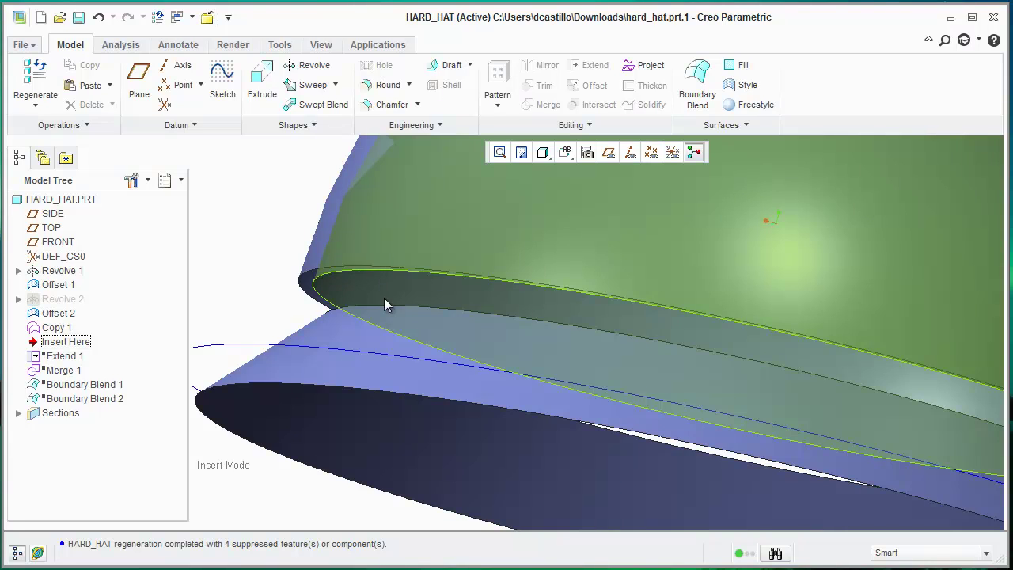
scroll(363, 359, "down", 4)
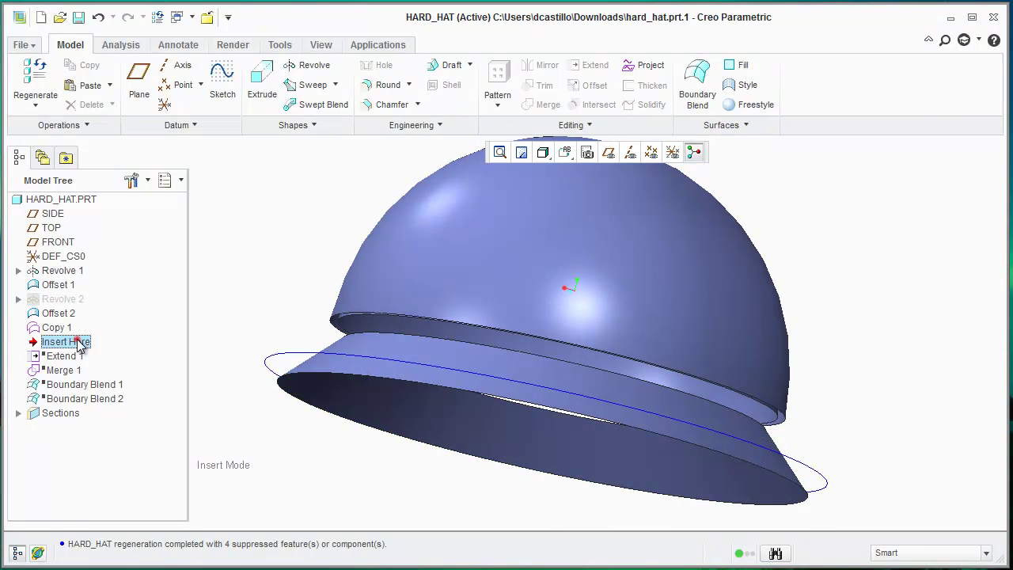
Move Insert Here below Boundary Blend 2 and orbit to review the finished hard hat
left_click_drag(79, 345, 75, 405)
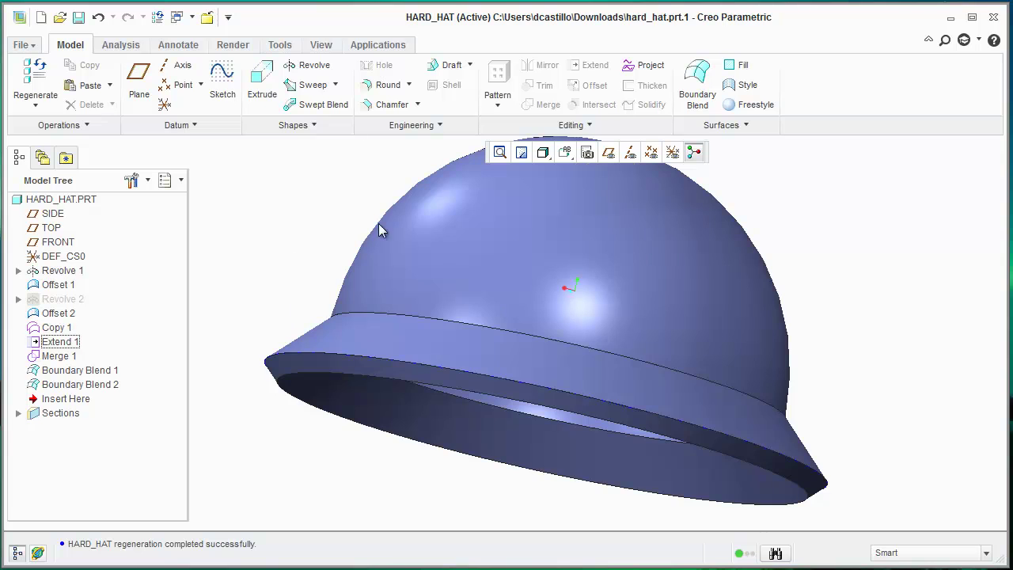
scroll(336, 360, "down", 3)
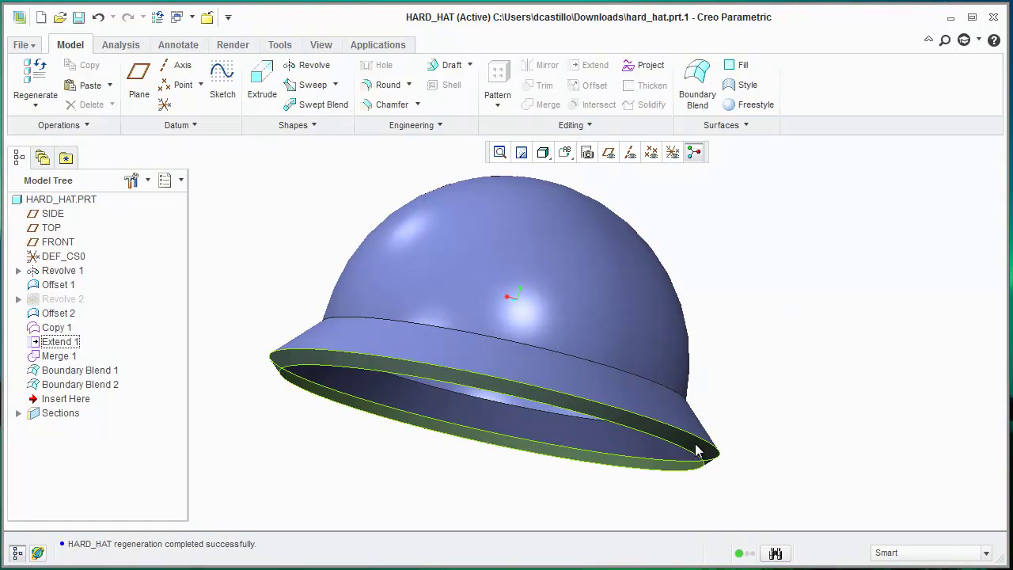
mouse_move(696, 449)
middle_mouse_down()
mouse_move(795, 452)
mouse_move(461, 415)
mouse_move(402, 391)
mouse_move(396, 366)
mouse_move(414, 369)
mouse_move(416, 398)
mouse_move(387, 351)
mouse_move(397, 391)
middle_mouse_up()
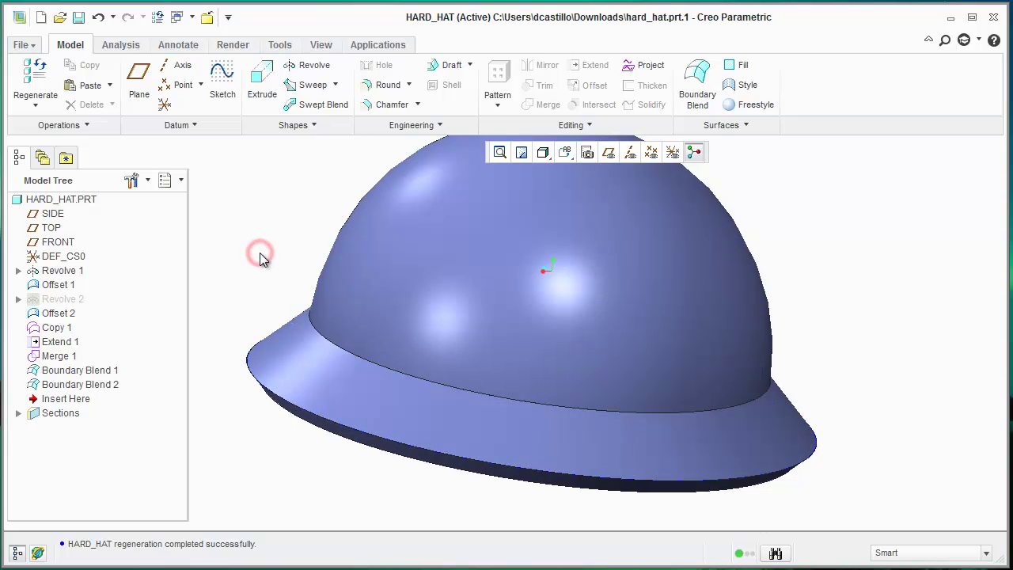